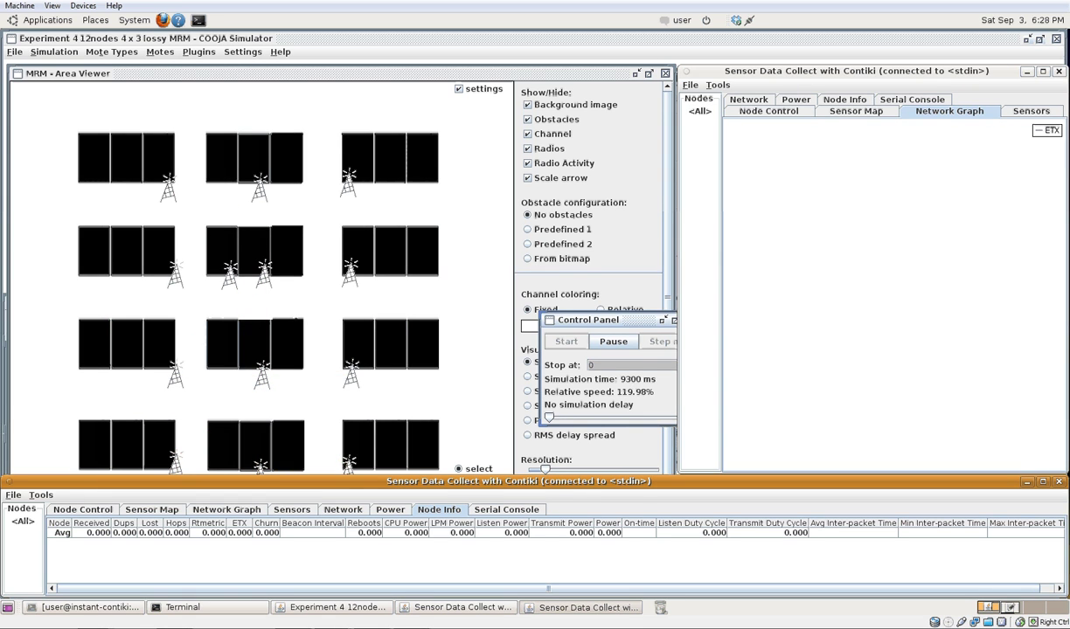
# - Rearrange nodes 12.12 and 3.3 in the network graph to spread out the routing tree
pyautogui.click(456, 88)
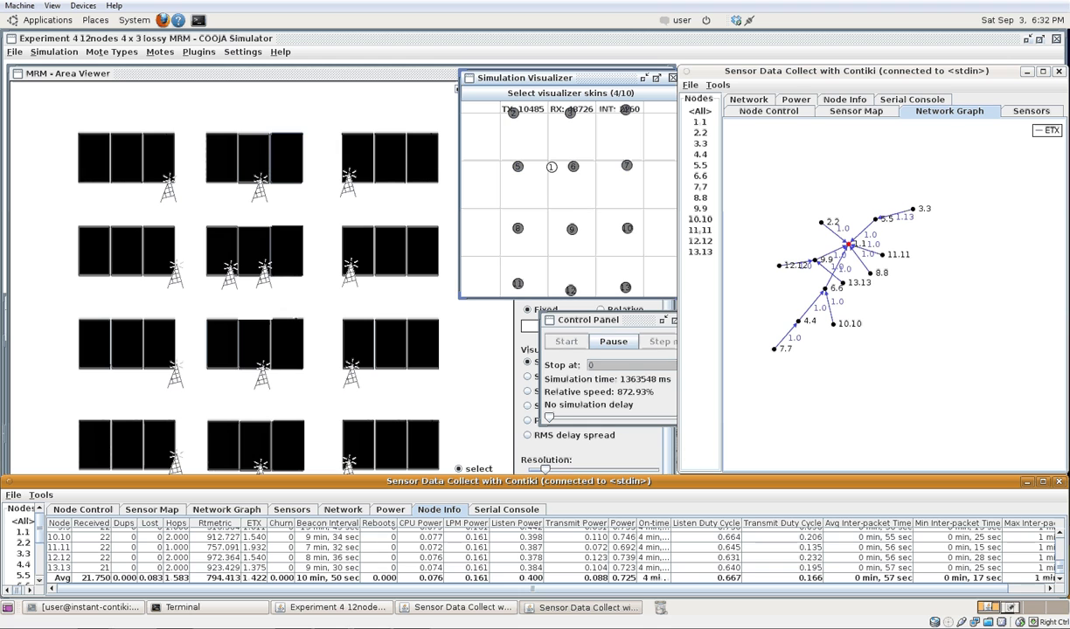
pyautogui.moveTo(779, 265); pyautogui.dragTo(757, 196)
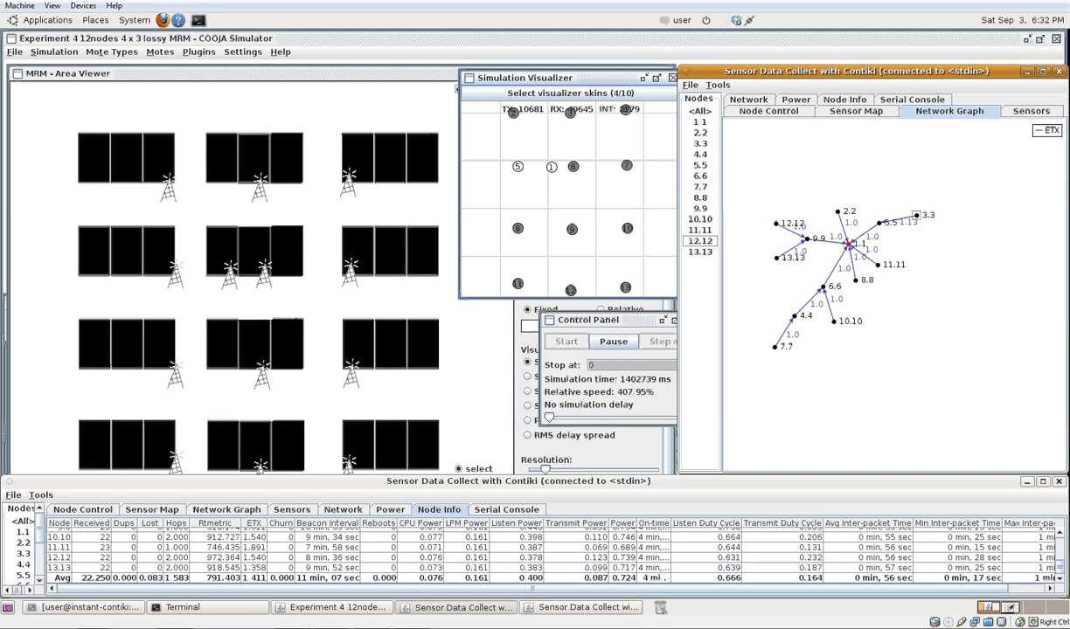
pyautogui.moveTo(915, 212); pyautogui.dragTo(925, 229)
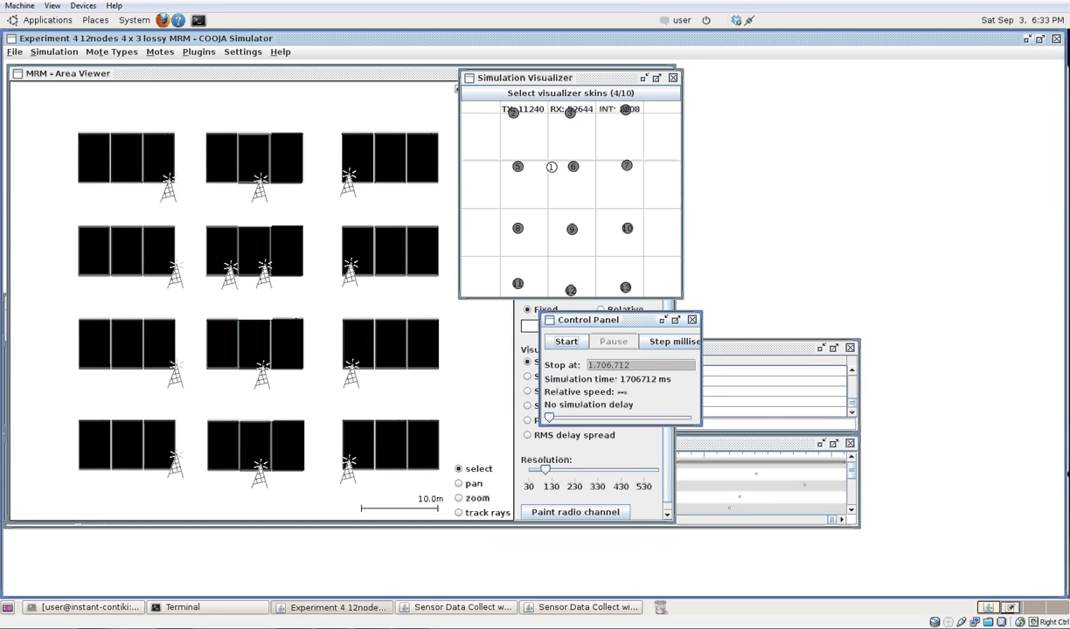
# - Bring both Sensor Data Collect windows in front of the simulator and take a screenshot of the whole desktop
pyautogui.click(588, 606)
pyautogui.click(462, 606)
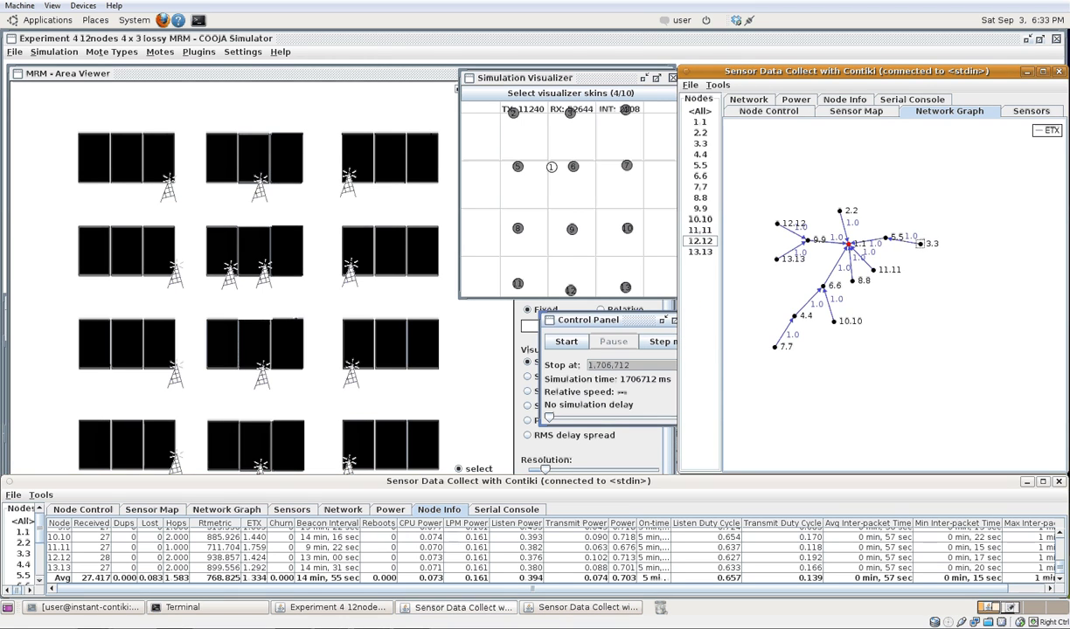
pyautogui.press('Print')
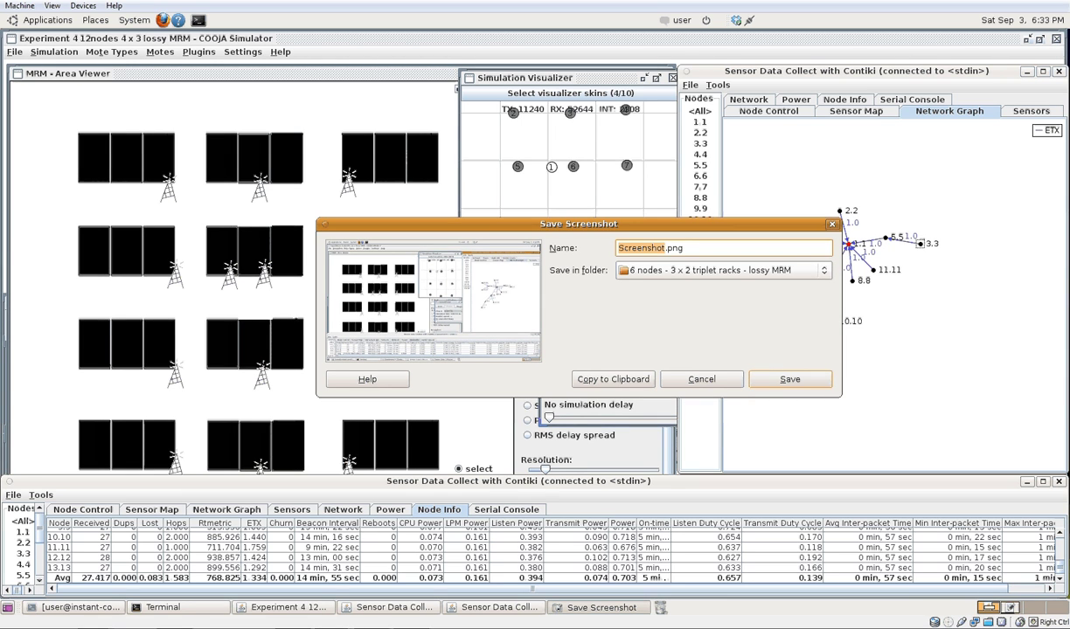
pyautogui.press('Tab')
pyautogui.press('space')
pyautogui.press('Escape')
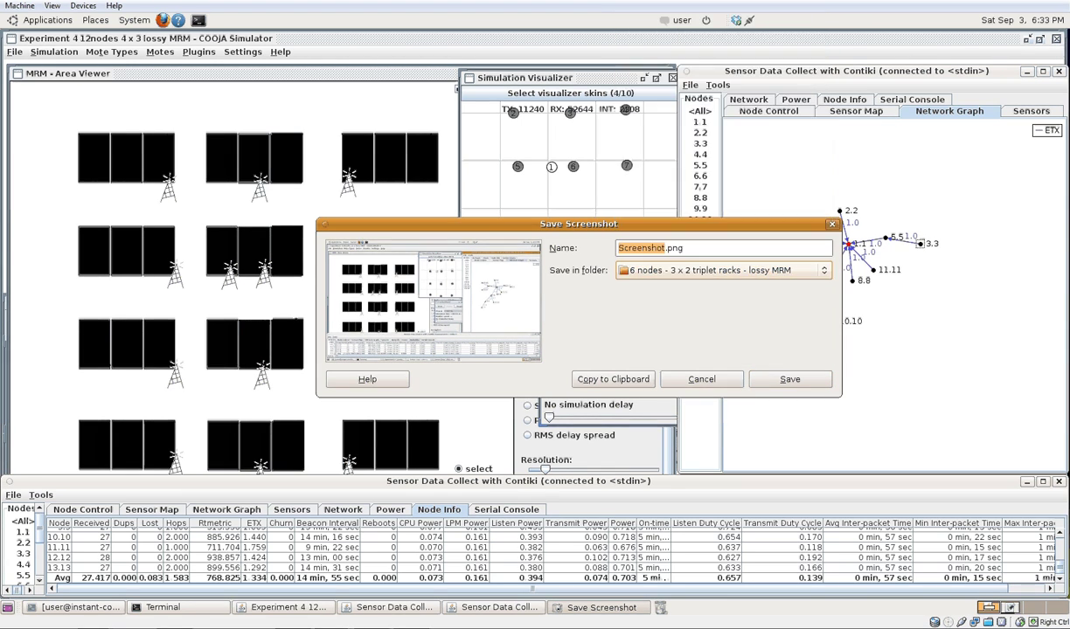
pyautogui.press('space')
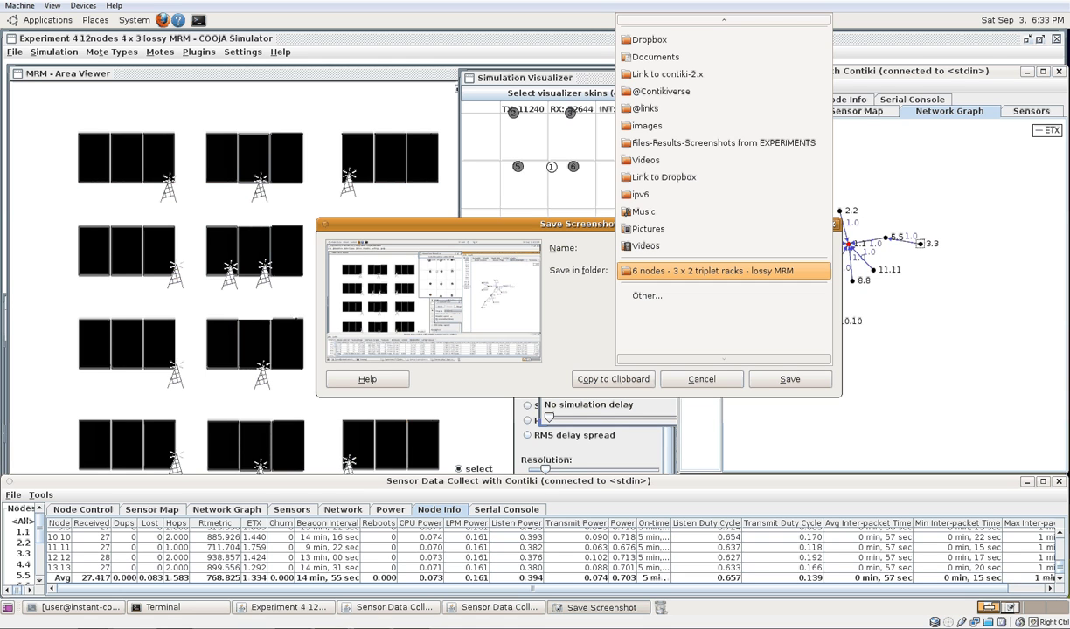
pyautogui.press('Up')
pyautogui.press('Up')
pyautogui.press('Up')
pyautogui.press('Up')
pyautogui.press('Up')
pyautogui.press('Up')
pyautogui.press('Up')
pyautogui.press('Down')
pyautogui.press('Down')
pyautogui.press('Down')
pyautogui.press('Down')
pyautogui.press('Down')
pyautogui.press('Down')
pyautogui.press('Down')
pyautogui.press('Escape')
# - Browse for another screenshot save folder and go up to "Files-Results-Screenshots from EXPERIMENTS"
pyautogui.press('space')
pyautogui.press('Up')
pyautogui.press('Up')
pyautogui.press('Up')
pyautogui.press('Up')
pyautogui.press('Up')
pyautogui.press('Up')
pyautogui.press('Up')
pyautogui.press('Down')
pyautogui.press('Down')
pyautogui.press('Down')
pyautogui.press('Down')
pyautogui.press('Down')
pyautogui.press('Down')
pyautogui.press('Down')
pyautogui.press('Down')
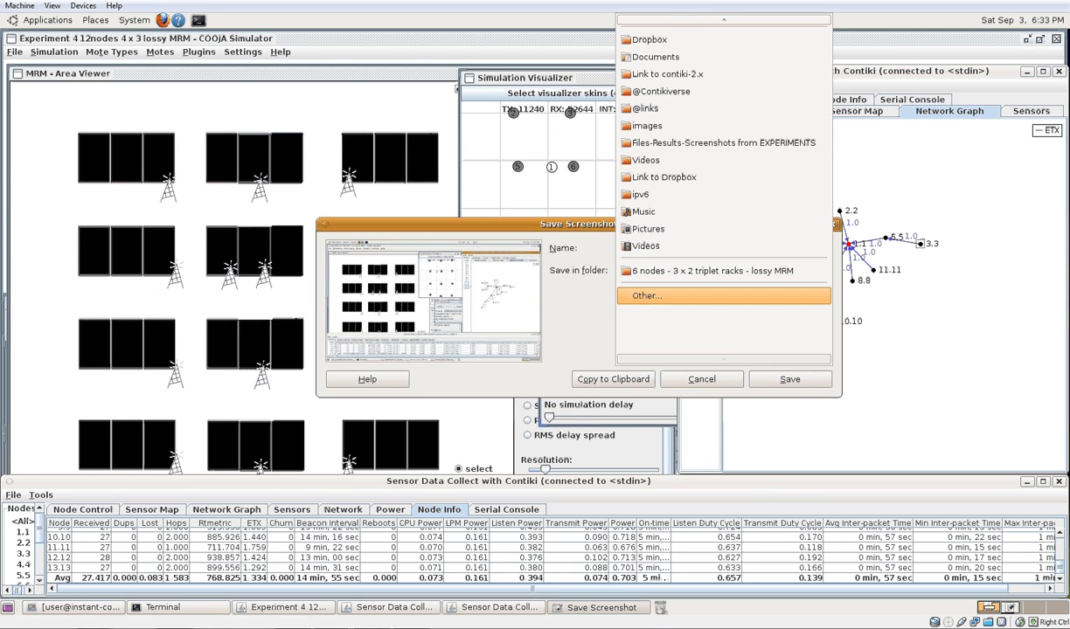
pyautogui.press('Return')
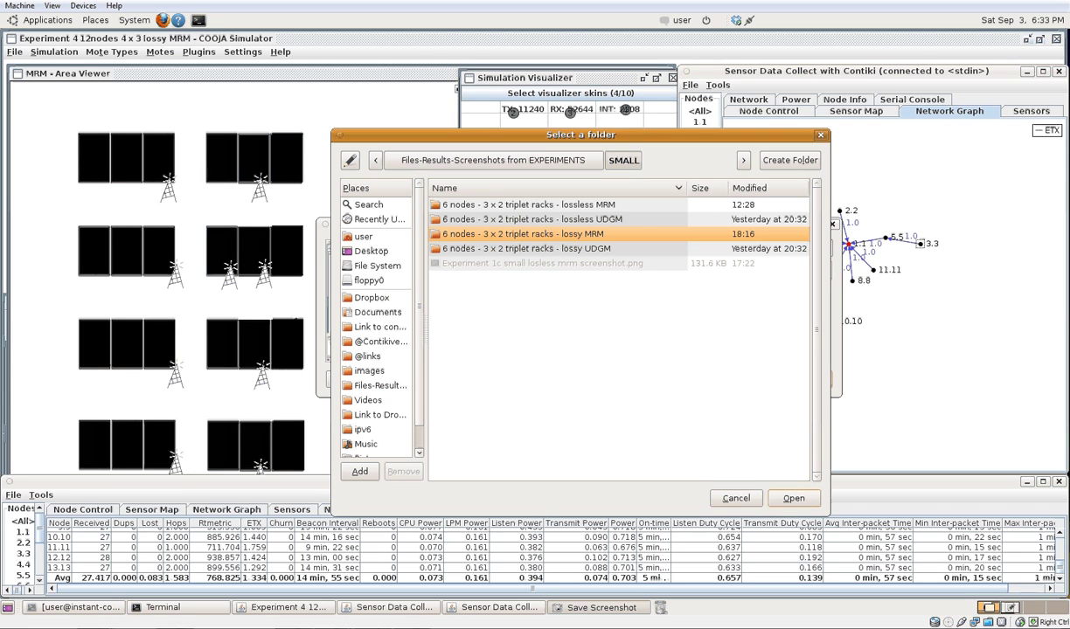
pyautogui.hotkey('alt', 'Up')
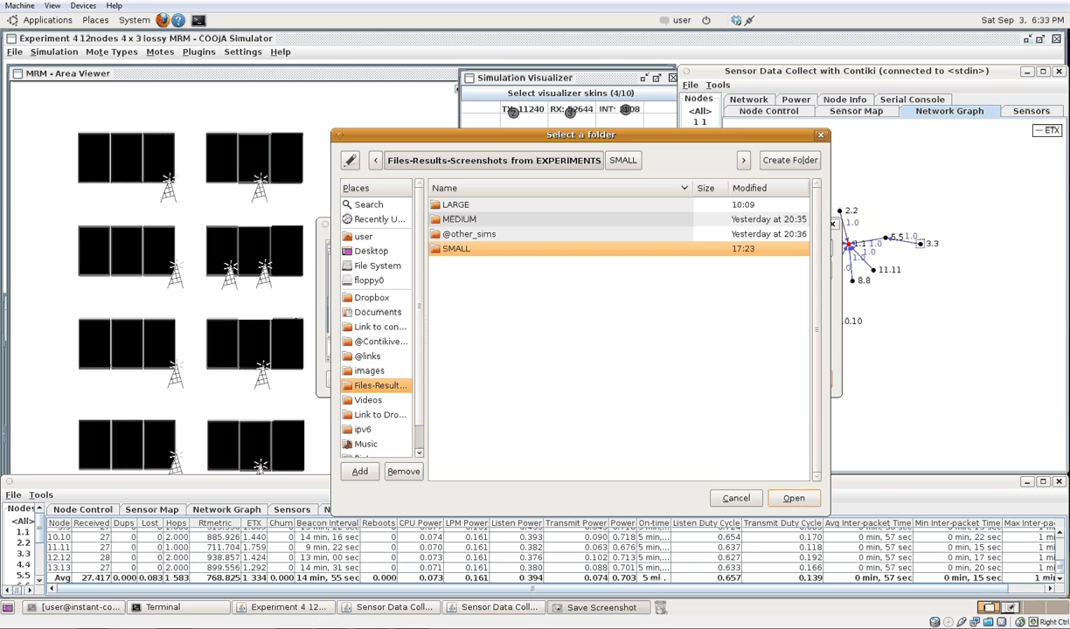
pyautogui.click(456, 205)
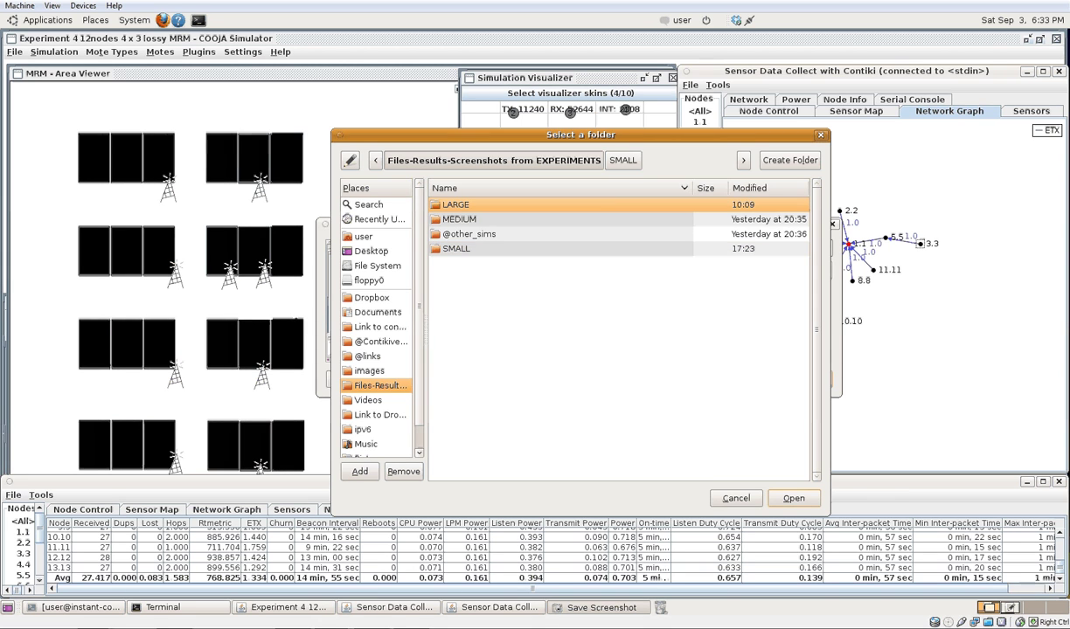
pyautogui.press('Return')
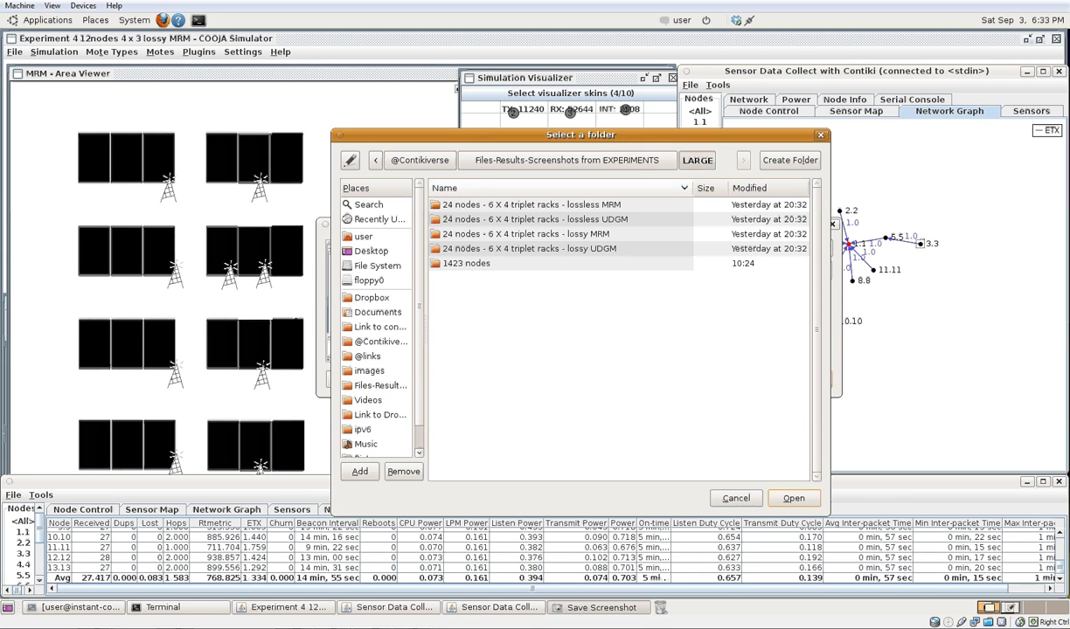
pyautogui.hotkey('alt', 'Up')
# - Set the screenshot's save folder to "12 nodes - 4 X 3 triplet racks - lossy MRM" inside MEDIUM
pyautogui.press('Down')
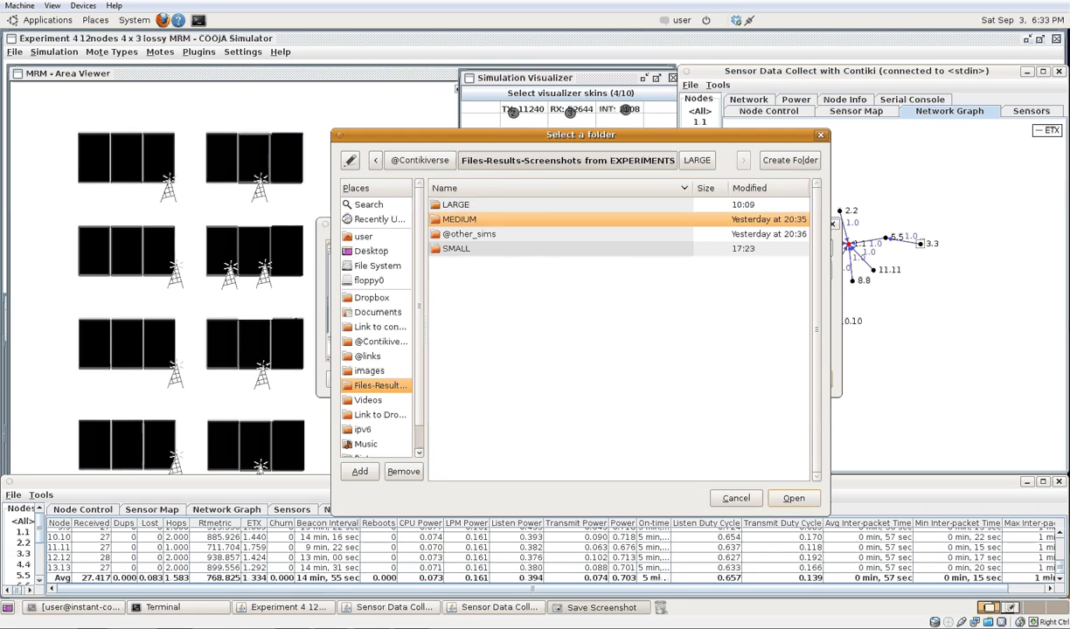
pyautogui.press('Return')
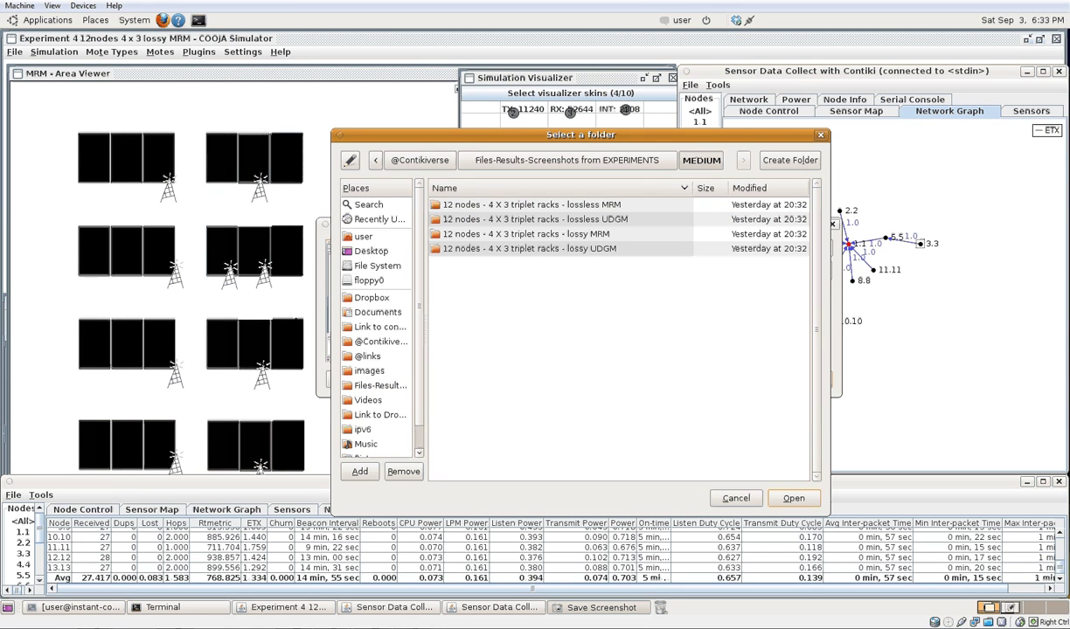
pyautogui.press('Down')
pyautogui.press('Down')
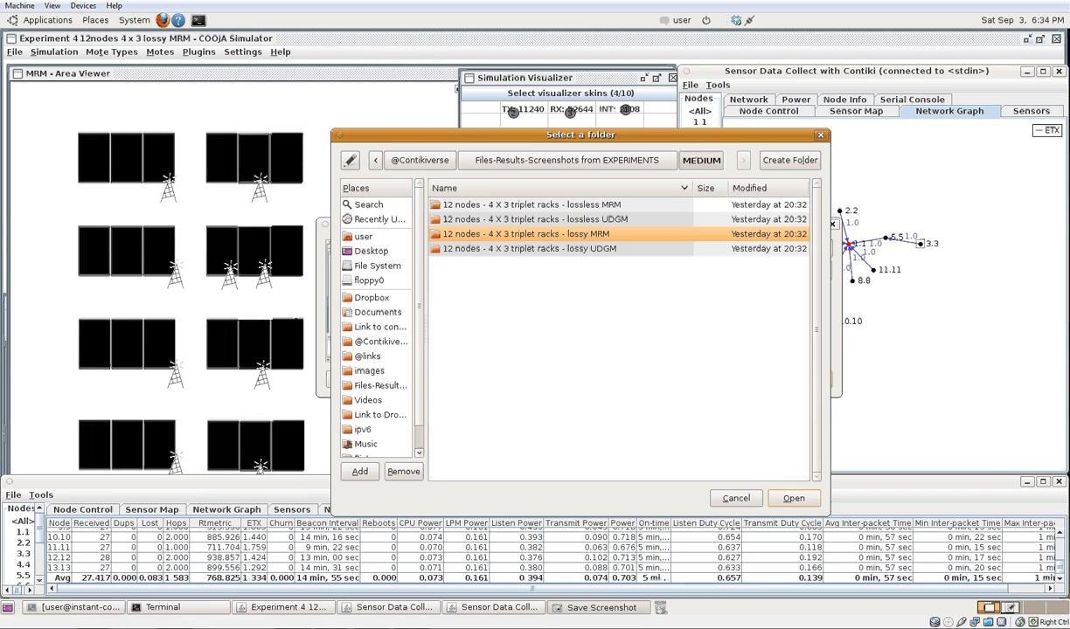
pyautogui.press('Return')
pyautogui.press('Return')
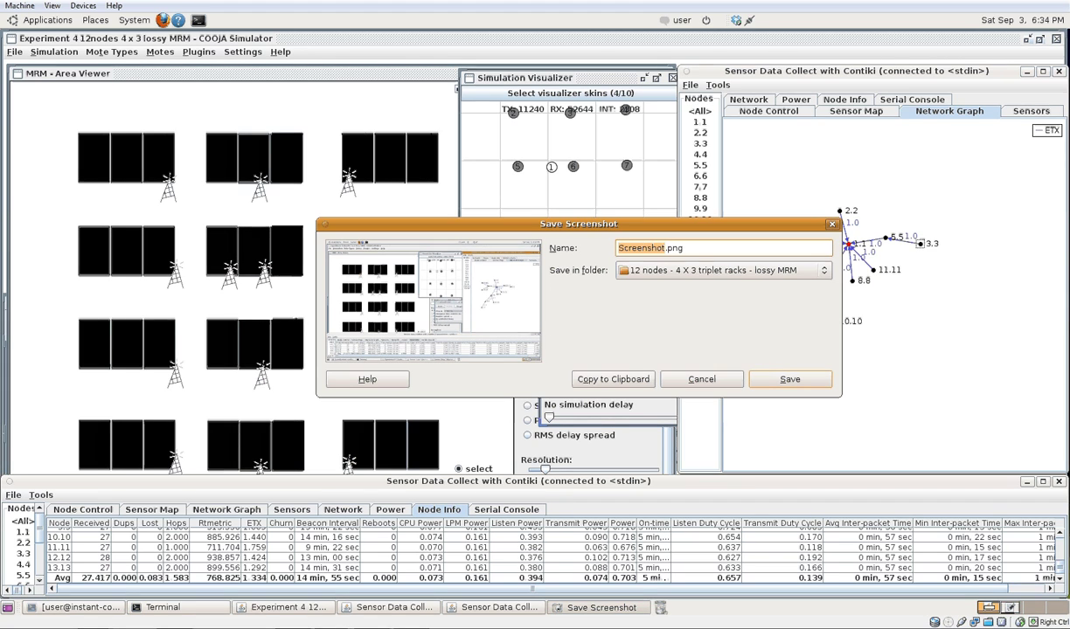
# - Name the screenshot "experiment4-network-convergence-stability-achieved.png" and save it
pyautogui.write('experiment')
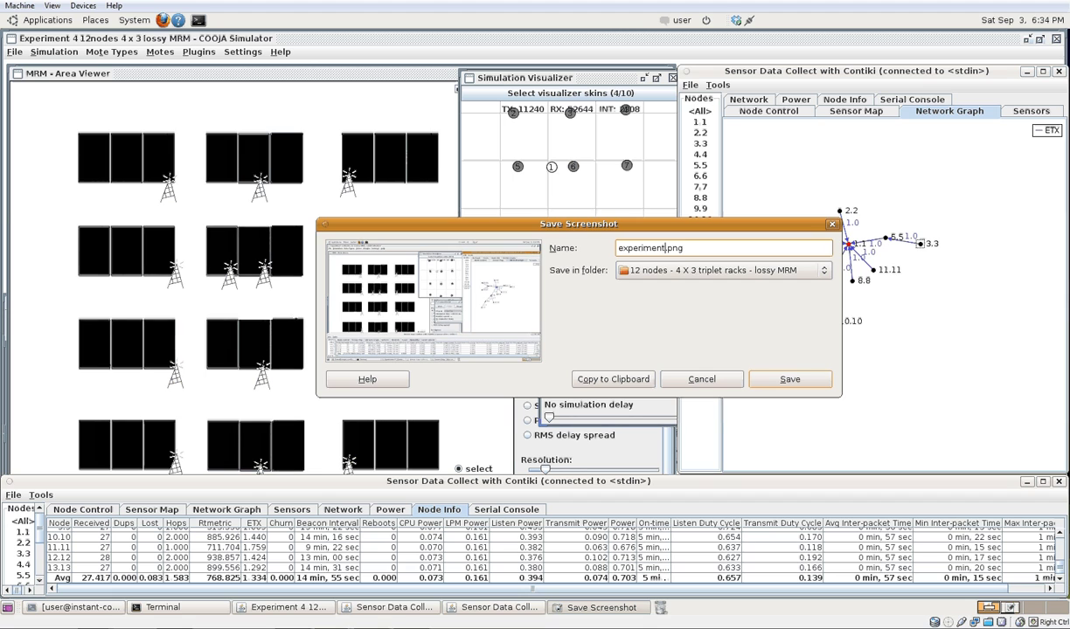
pyautogui.write('4-netwo')
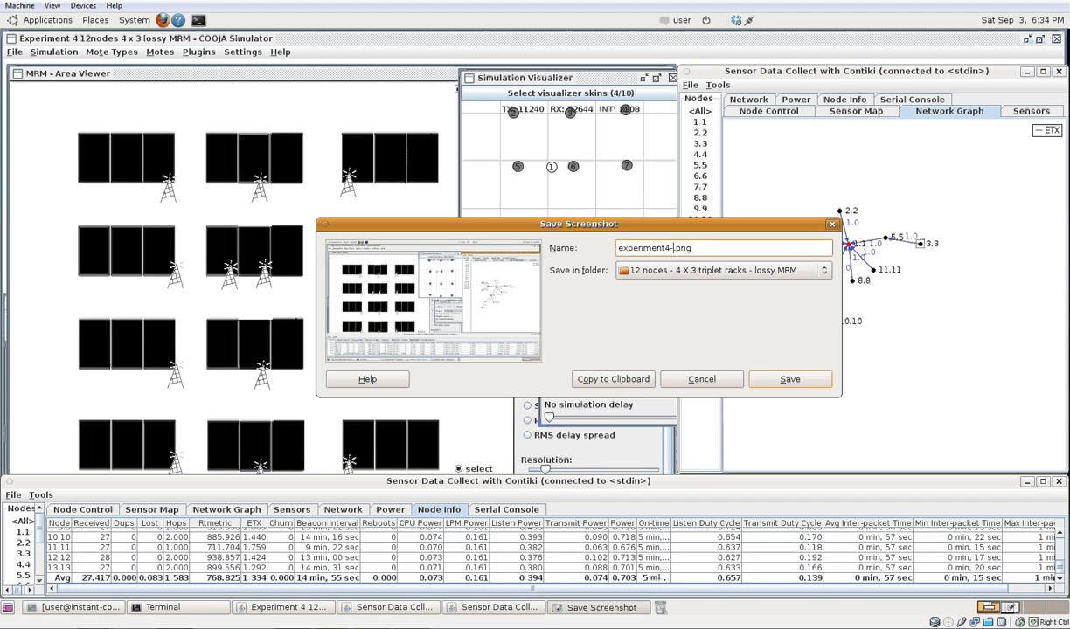
pyautogui.write('rk-convergence-')
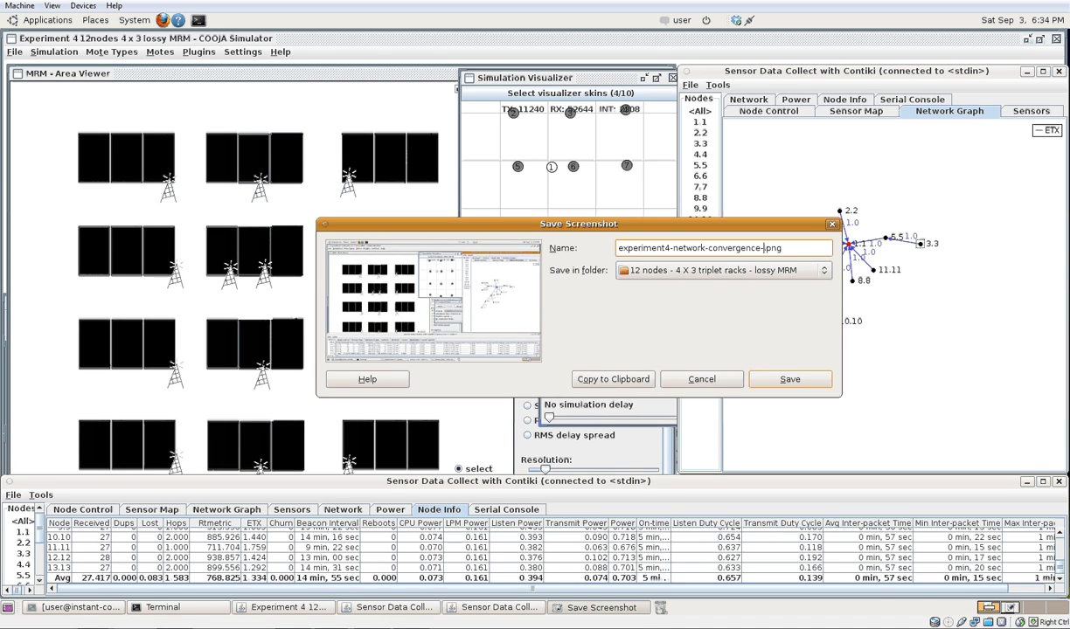
pyautogui.write('stability-achieved')
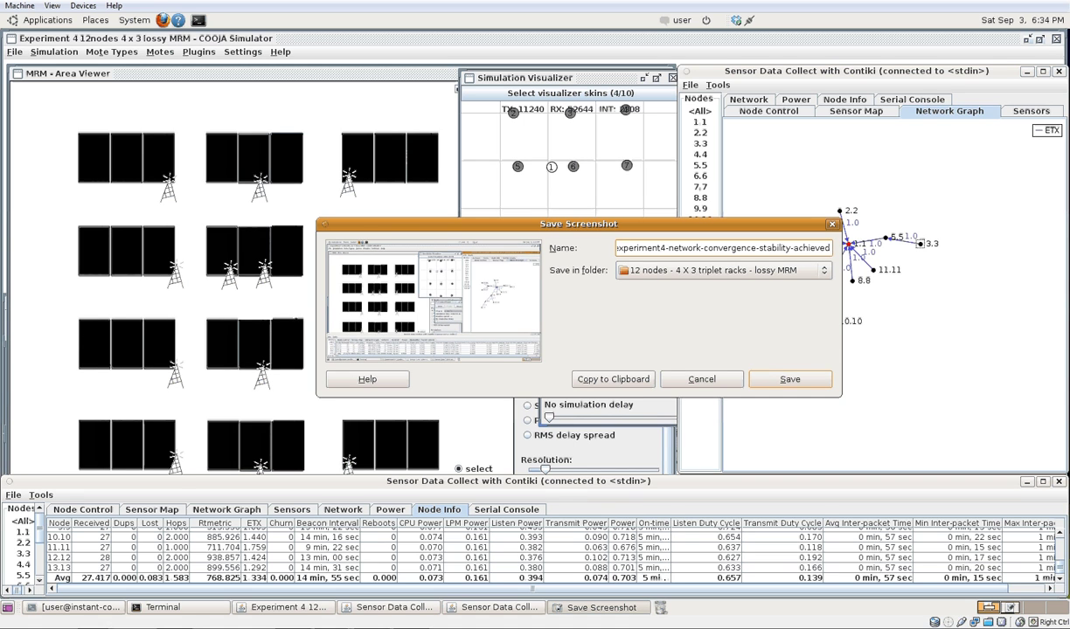
pyautogui.press('Return')
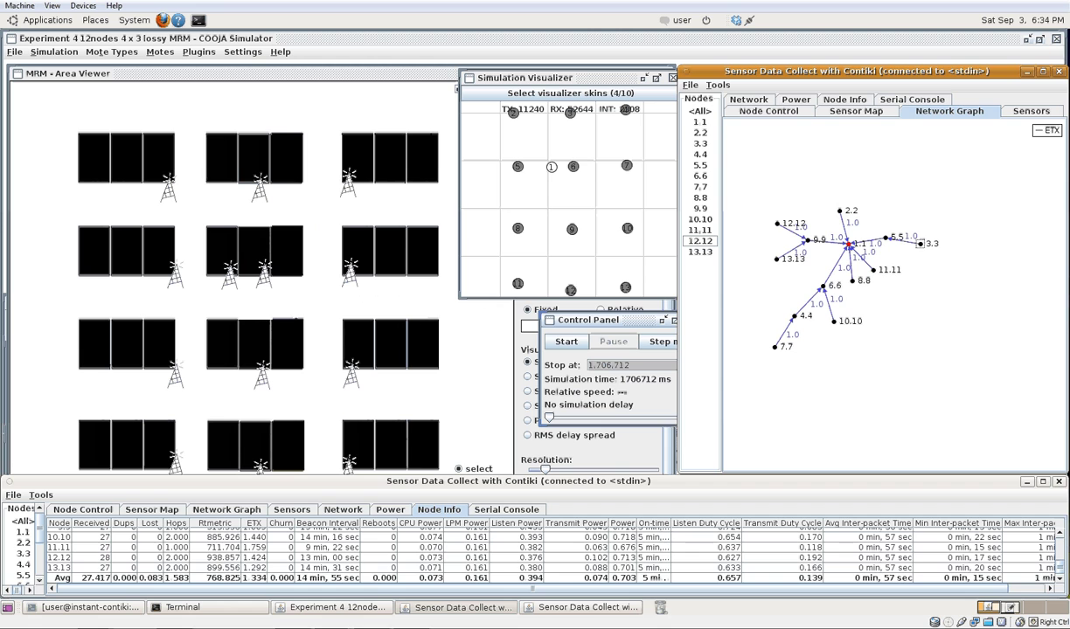
# - Switch to the COOJA simulator window, take a screenshot of the MRM area viewer, and save it as "experiment4.png"
pyautogui.hotkey('alt', 'Tab')
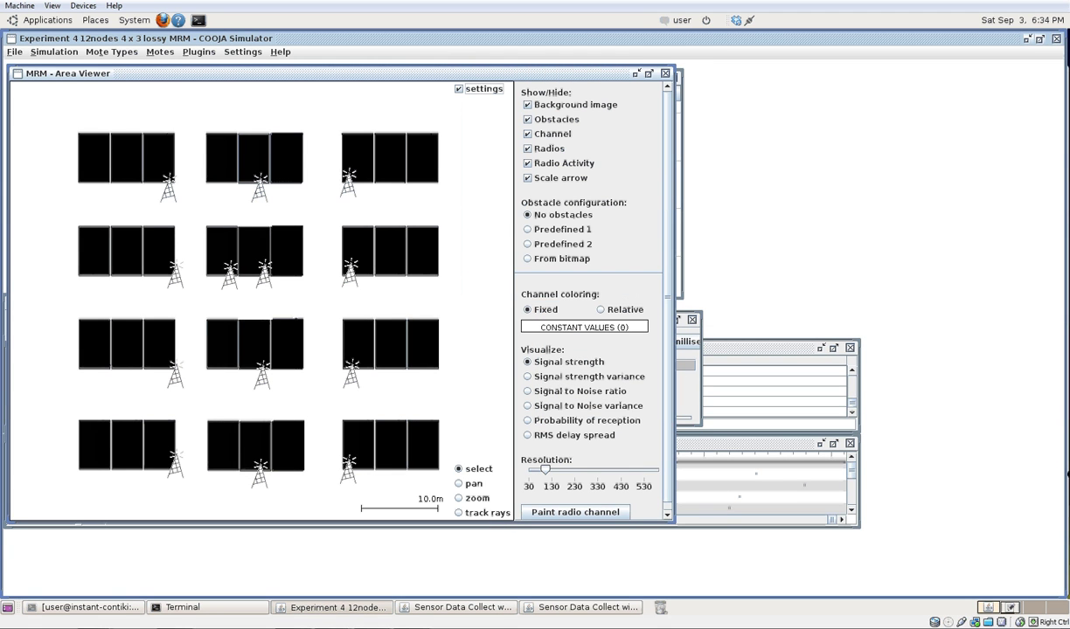
pyautogui.press('Print')
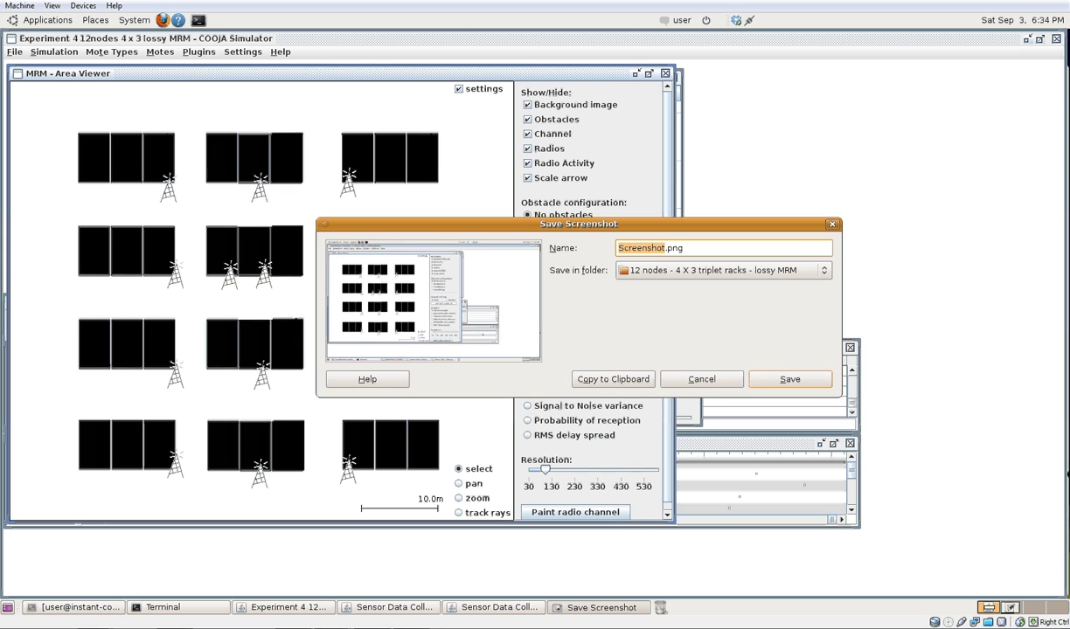
pyautogui.write('expe')
pyautogui.write('riment3')
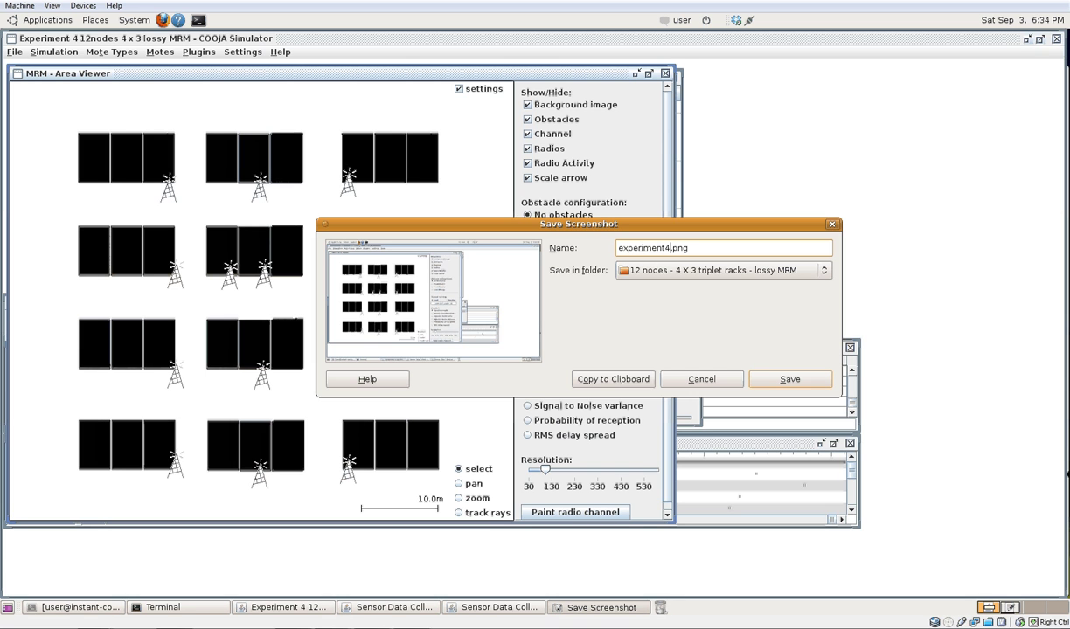
pyautogui.press('Return')
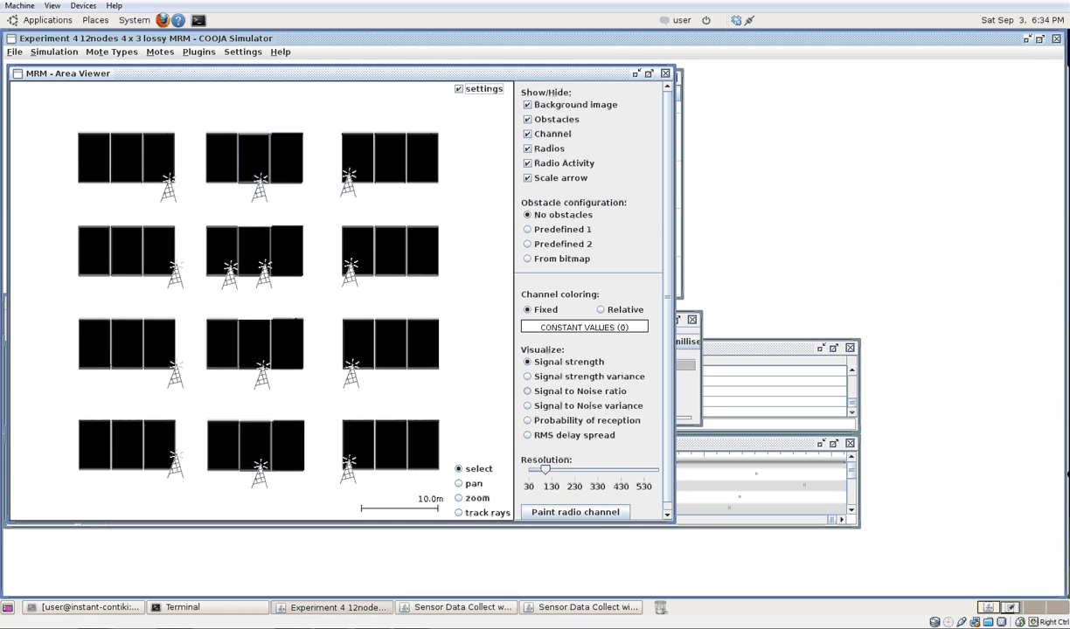